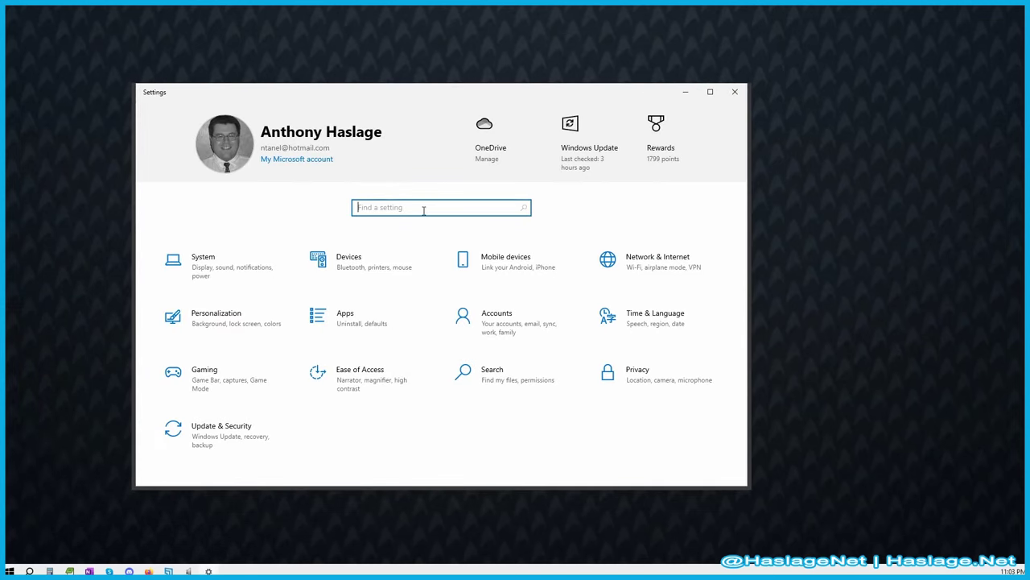
# Search Settings for 'disk manage' and open 'Create and format hard disk partitions'.
pyautogui.write('disk')
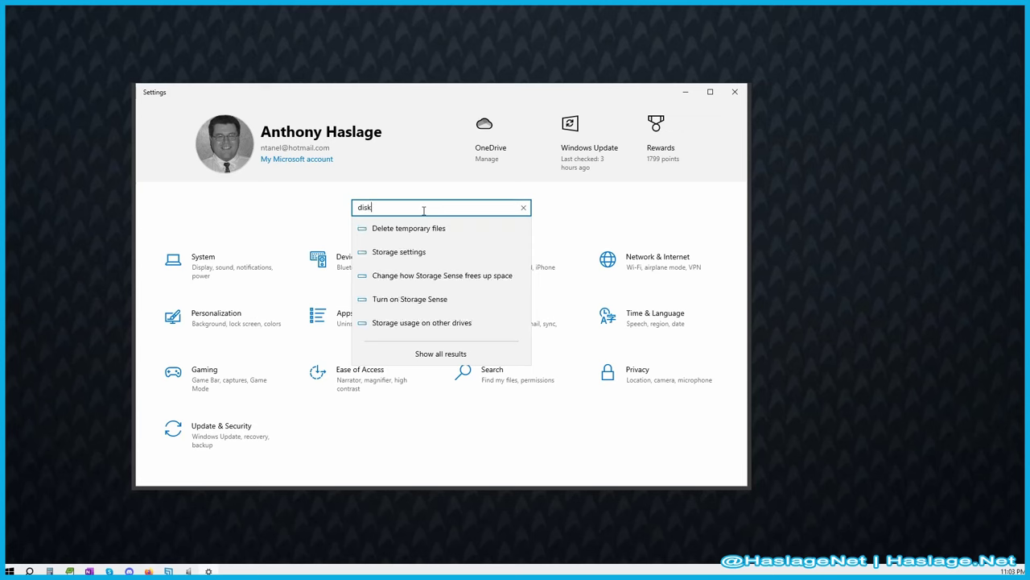
pyautogui.write(' mana')
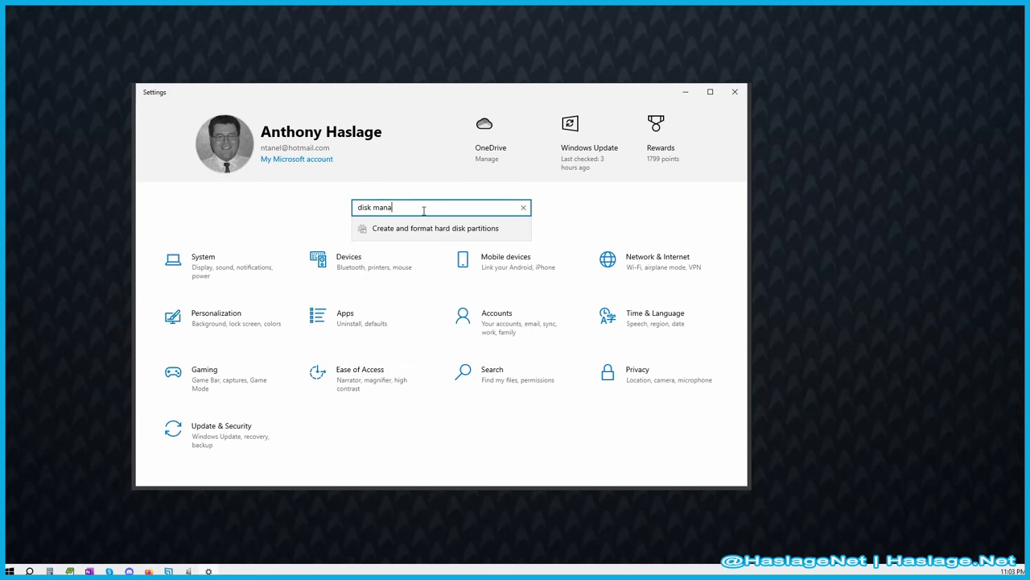
pyautogui.write('ge')
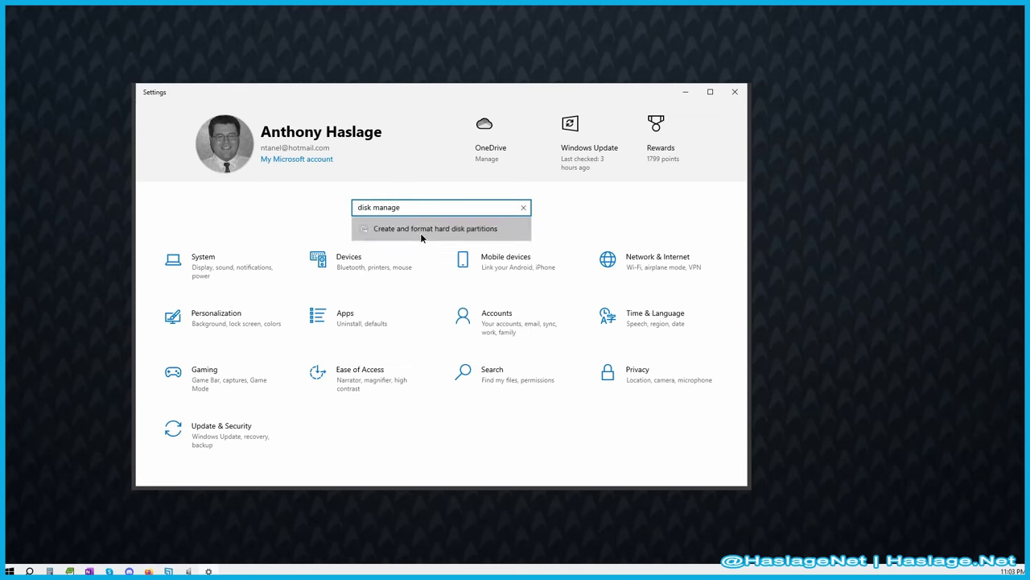
pyautogui.click(422, 232)
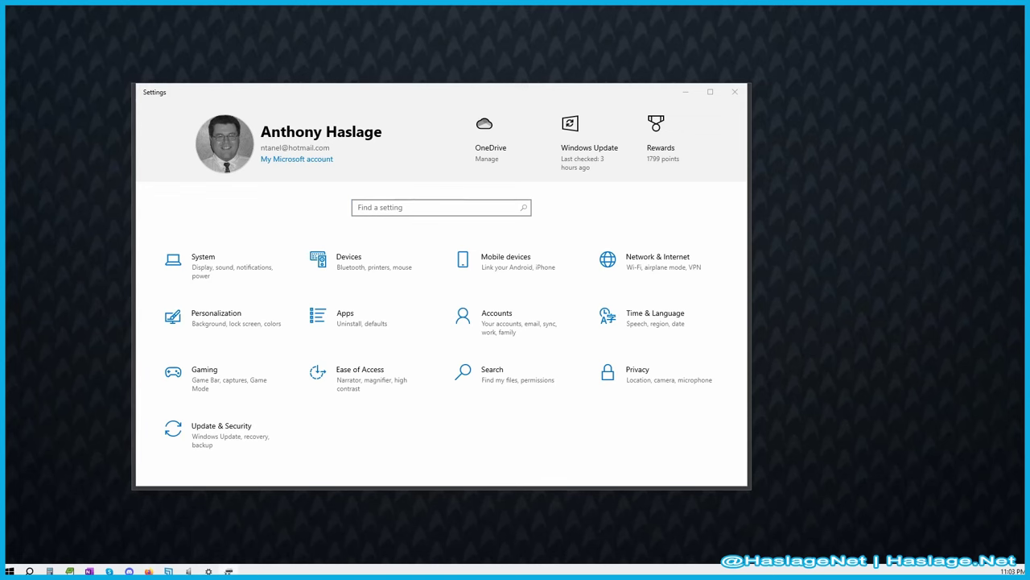
pyautogui.moveTo(525, 159); pyautogui.dragTo(517, 133)
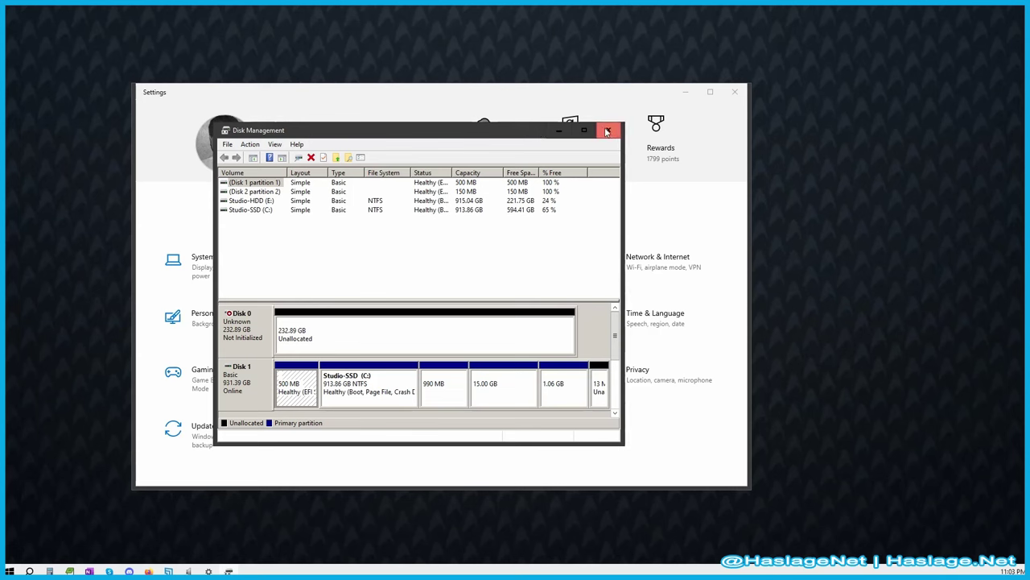
pyautogui.click(319, 340)
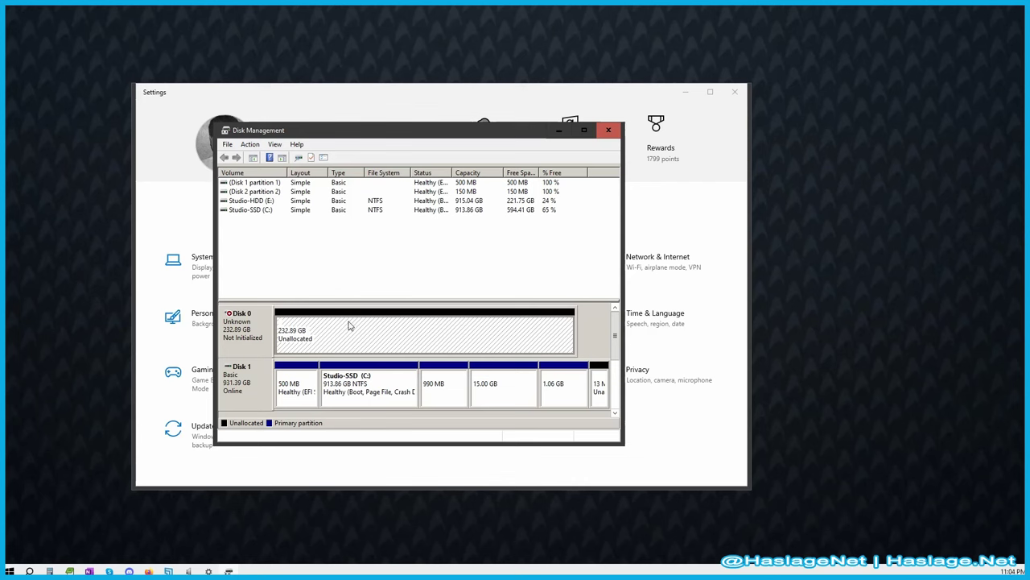
pyautogui.rightClick(348, 336)
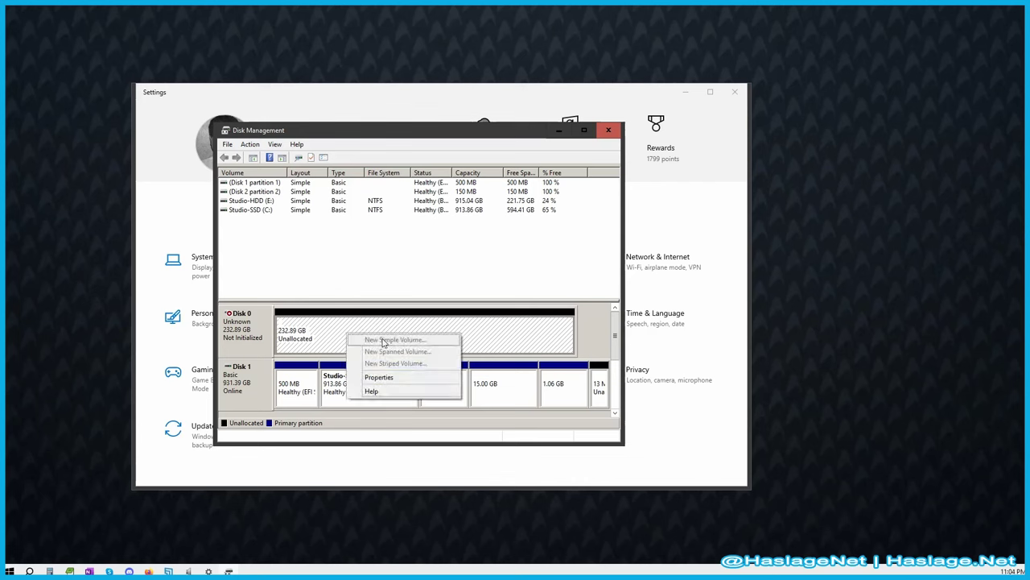
pyautogui.click(311, 330)
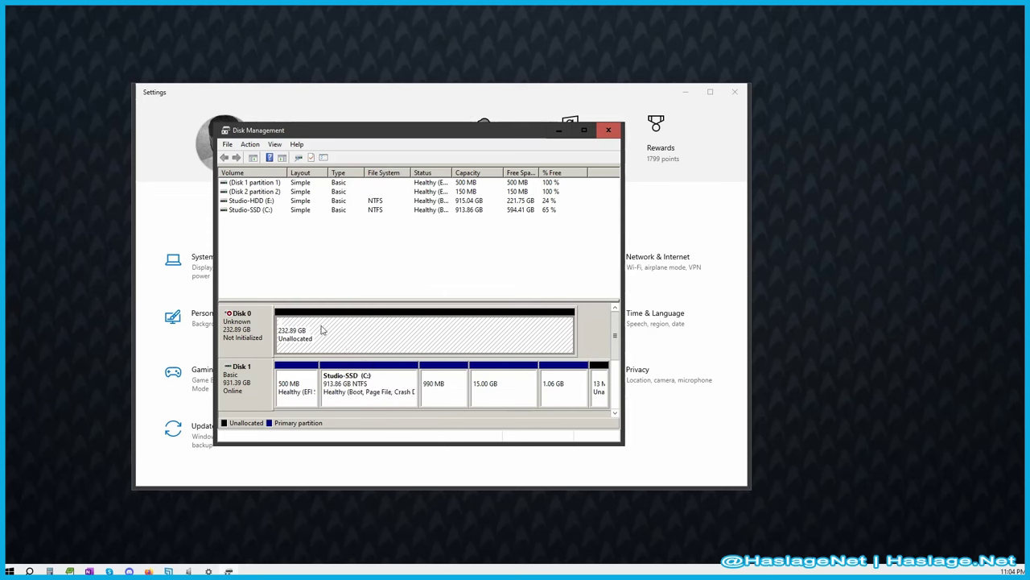
pyautogui.rightClick(322, 328)
pyautogui.click(355, 371)
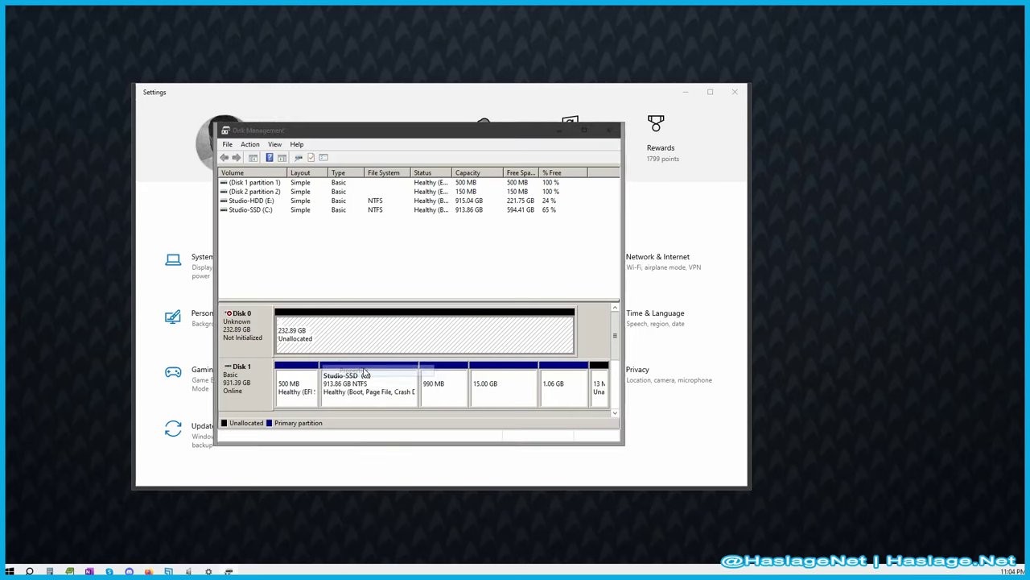
pyautogui.click(47, 340)
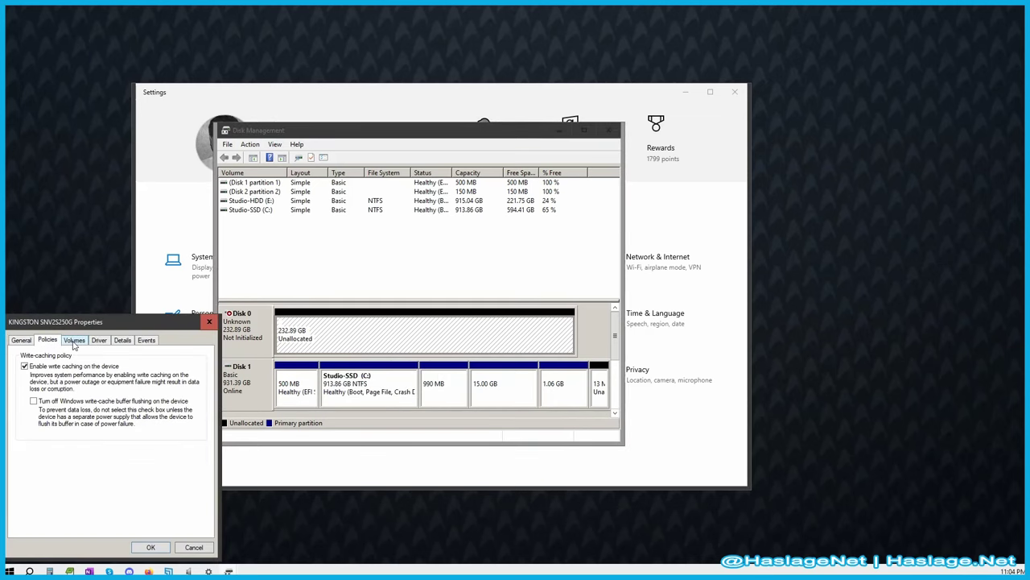
pyautogui.click(23, 340)
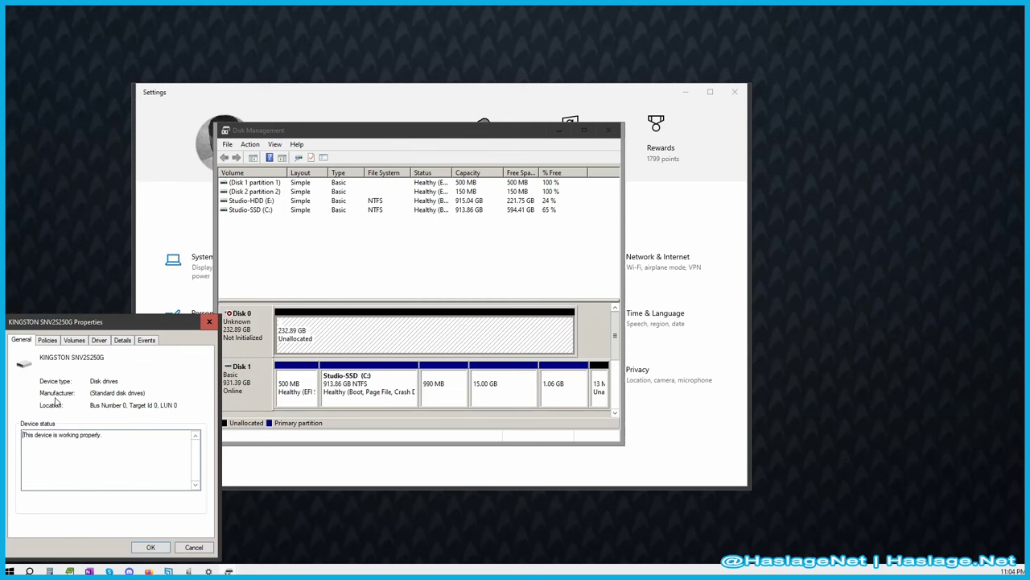
pyautogui.click(48, 339)
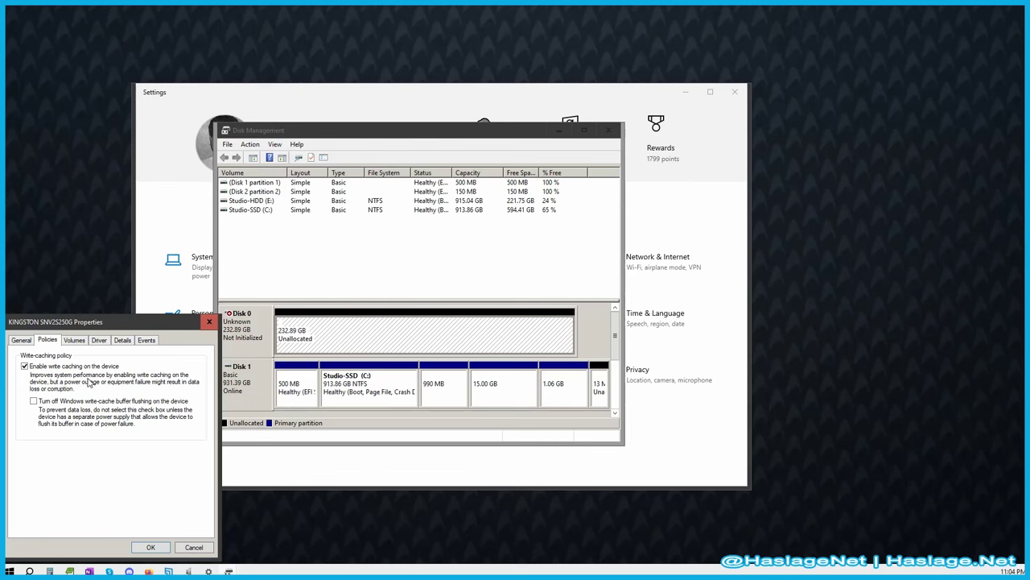
pyautogui.click(81, 342)
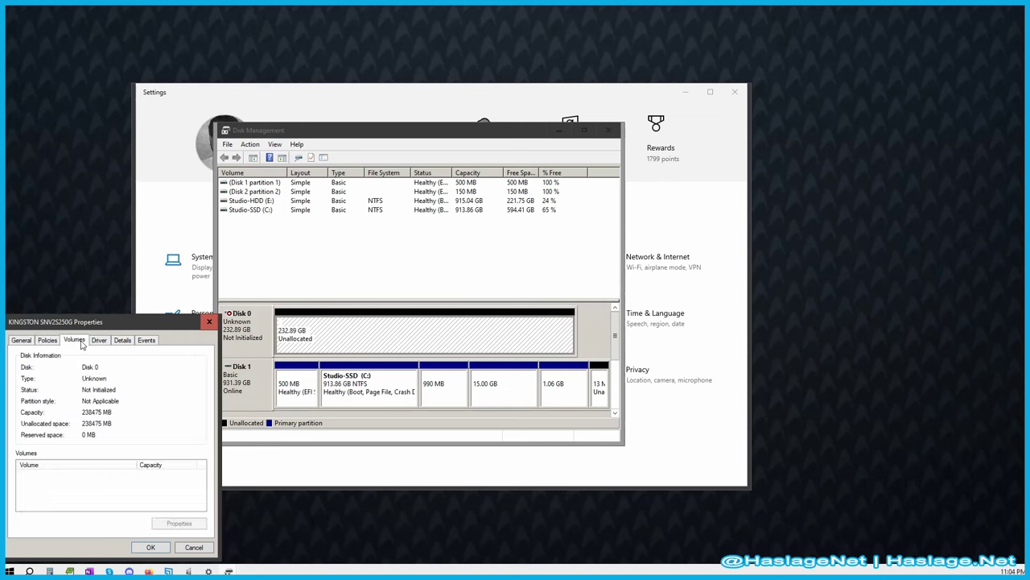
pyautogui.click(100, 342)
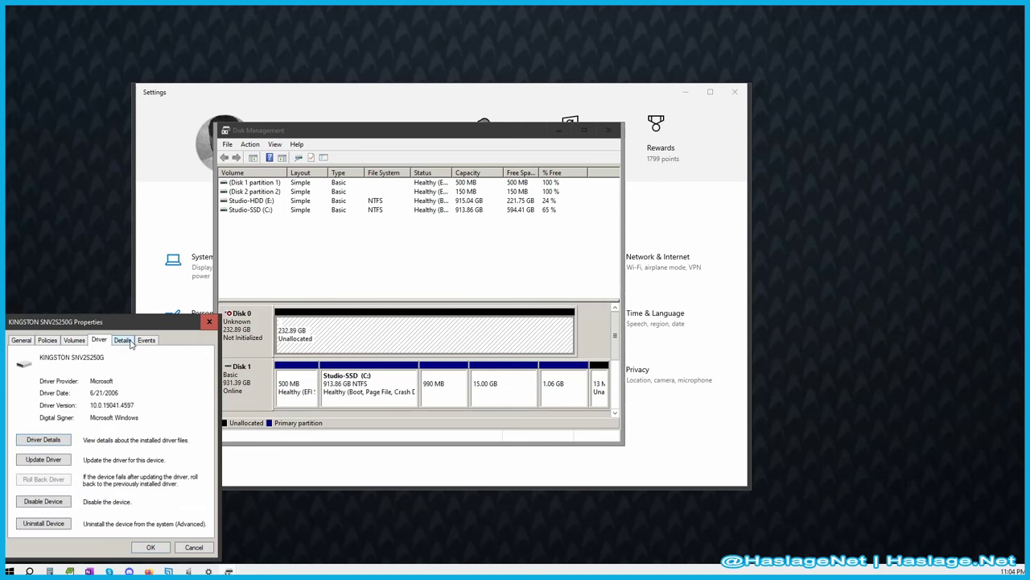
pyautogui.click(122, 341)
pyautogui.click(147, 342)
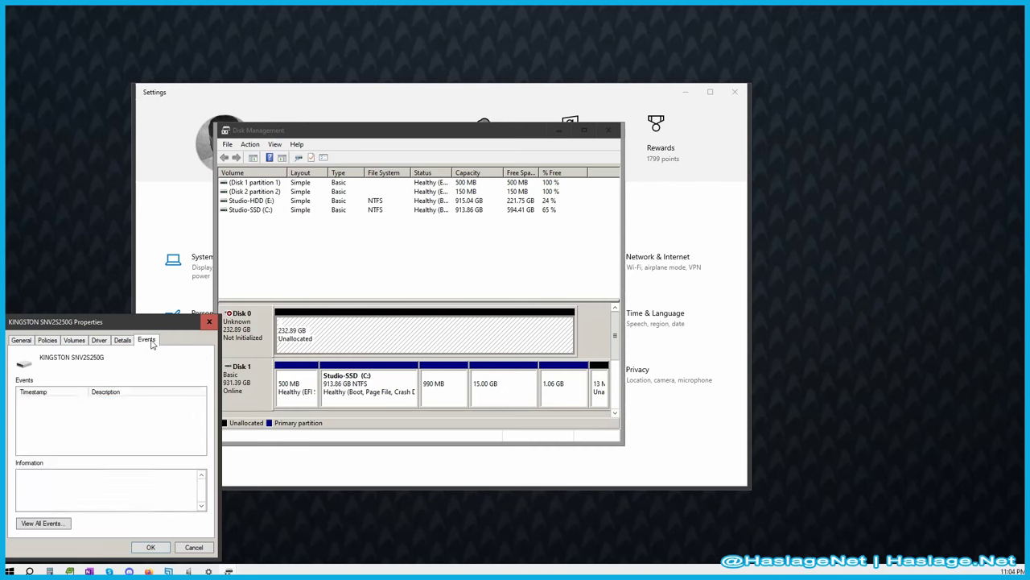
pyautogui.click(185, 549)
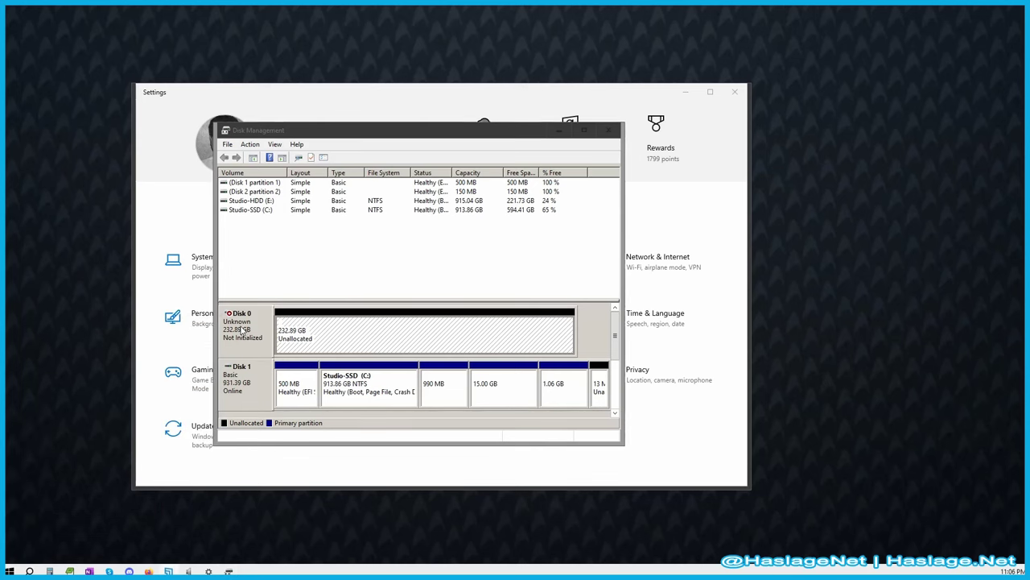
# Start initializing Disk 0, cancel the dialog, and widen the volume list's Status column.
pyautogui.rightClick(242, 331)
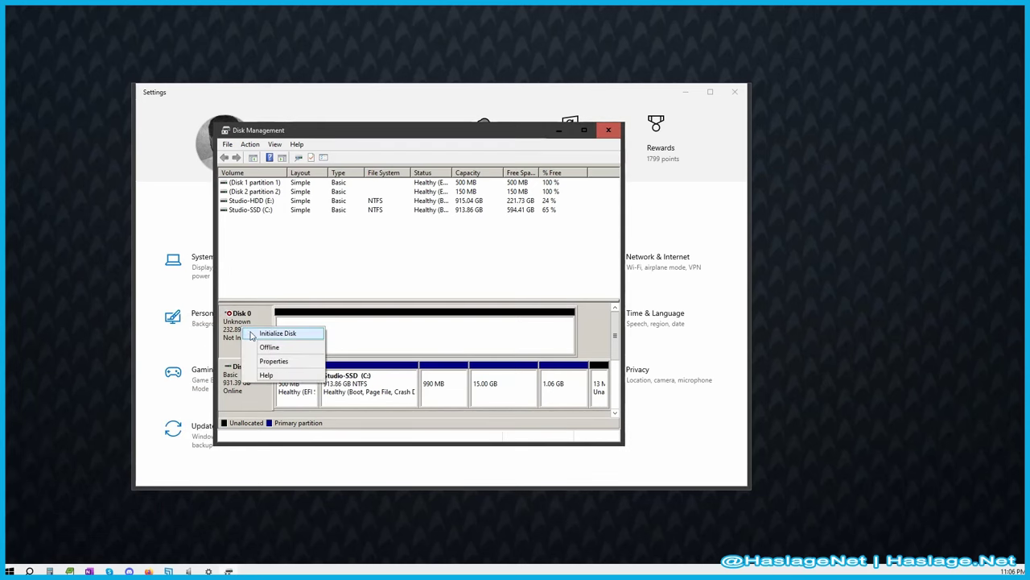
pyautogui.click(277, 334)
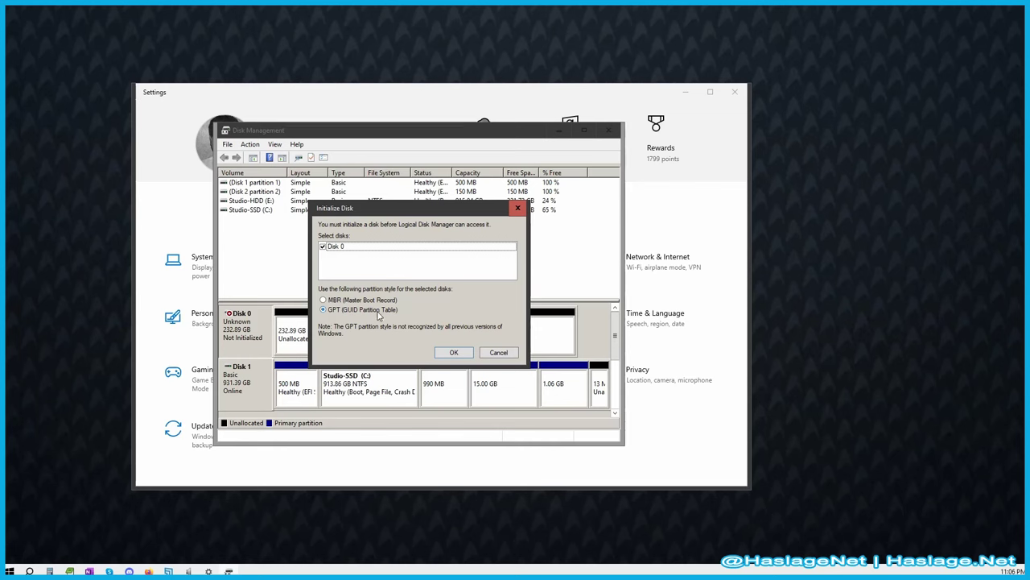
pyautogui.moveTo(417, 211); pyautogui.dragTo(425, 238)
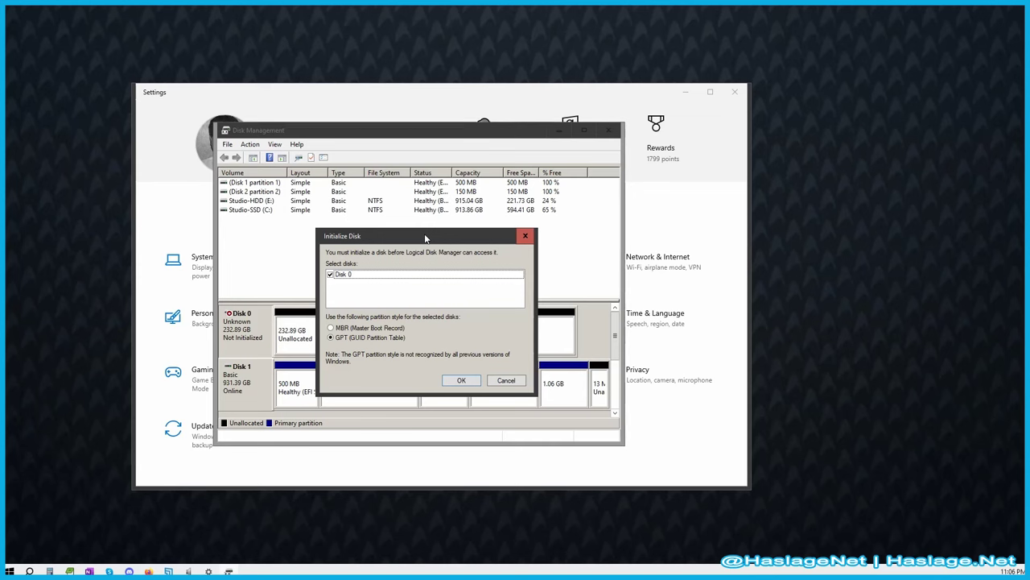
pyautogui.click(505, 380)
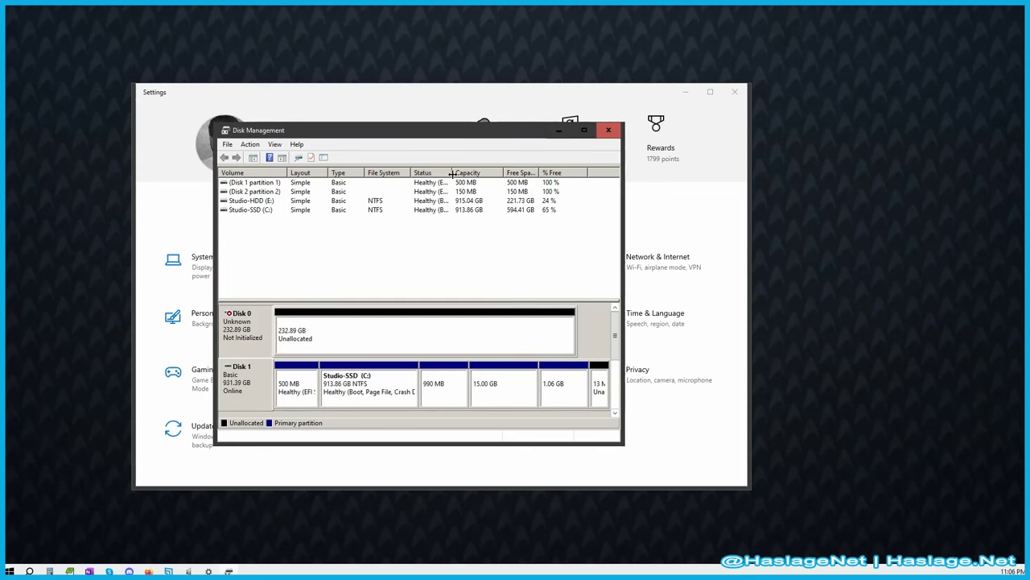
pyautogui.moveTo(452, 173)
pyautogui.mouseDown()
pyautogui.moveTo(501, 175)
pyautogui.moveTo(452, 176)
pyautogui.mouseUp()
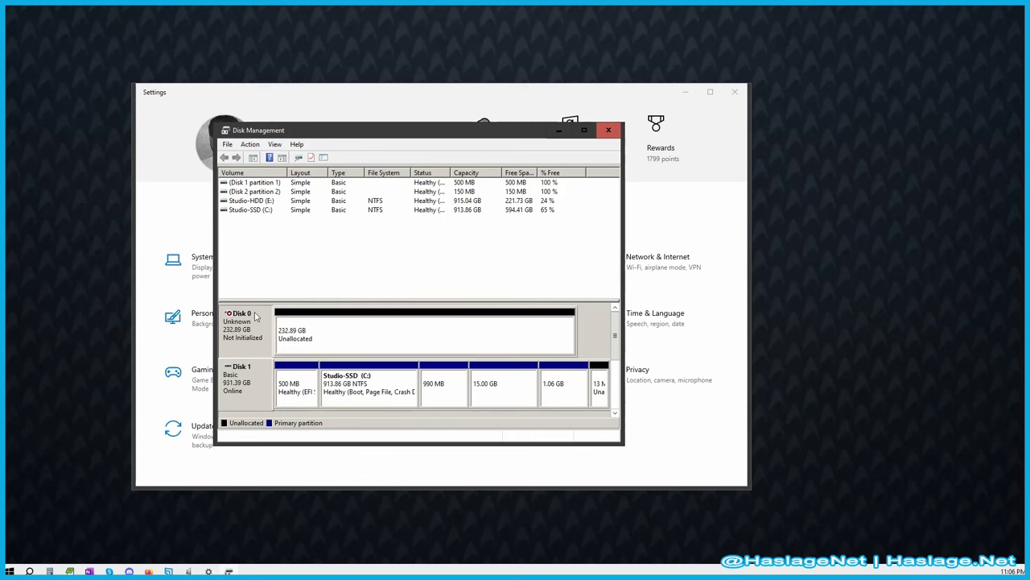
# Initialize Disk 0 as GPT so it shows Basic, Online, 232.87 GB unallocated.
pyautogui.rightClick(239, 345)
pyautogui.click(251, 350)
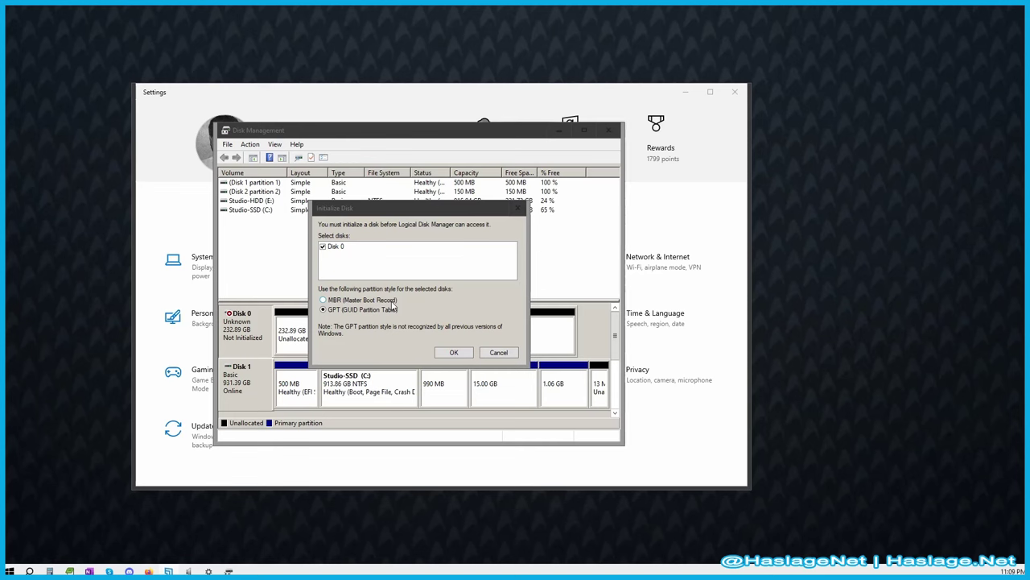
pyautogui.click(455, 353)
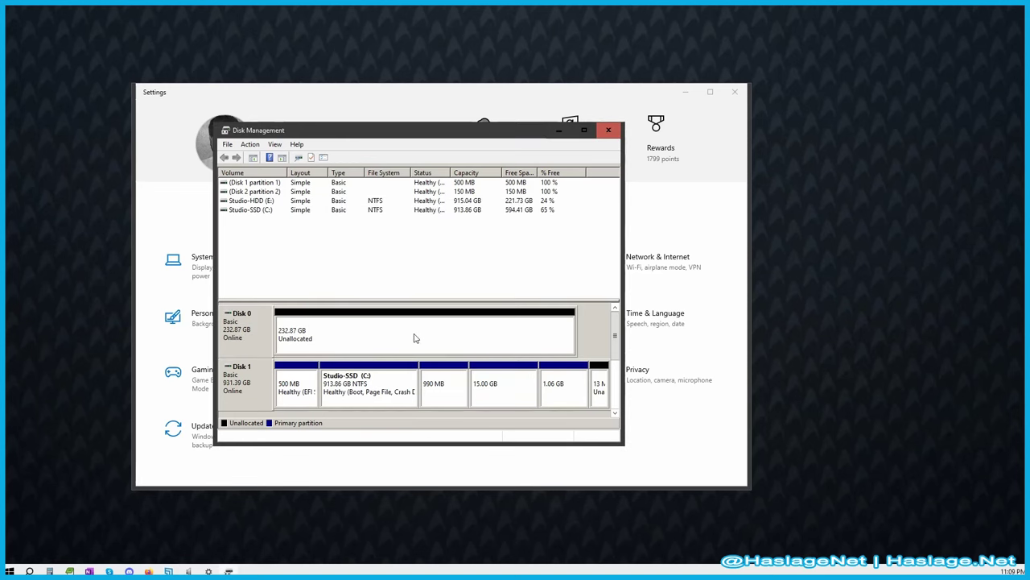
# Start a New Simple Volume on Disk 0's unallocated space, keeping 238458 MB and drive letter D.
pyautogui.rightClick(335, 344)
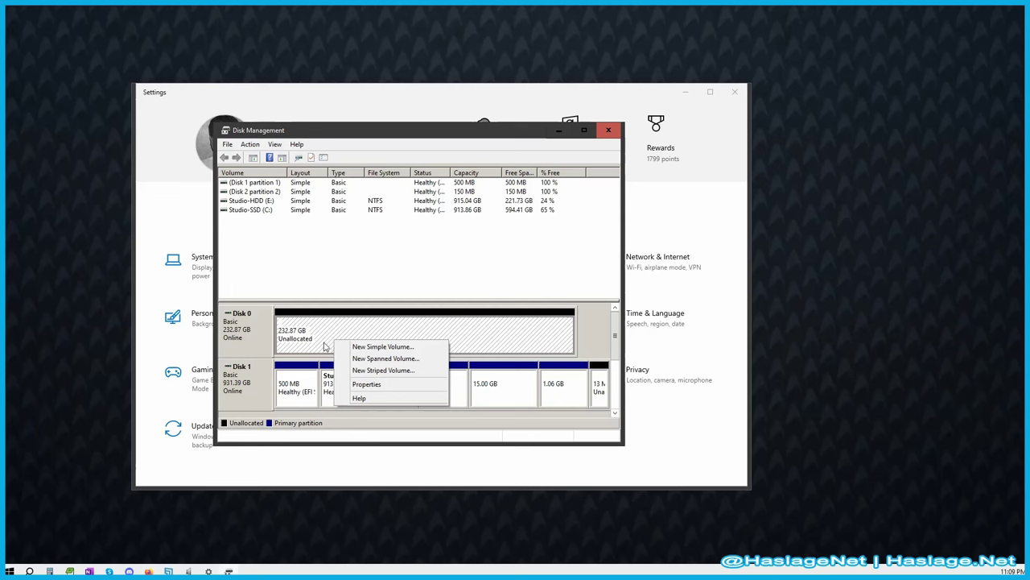
pyautogui.rightClick(242, 332)
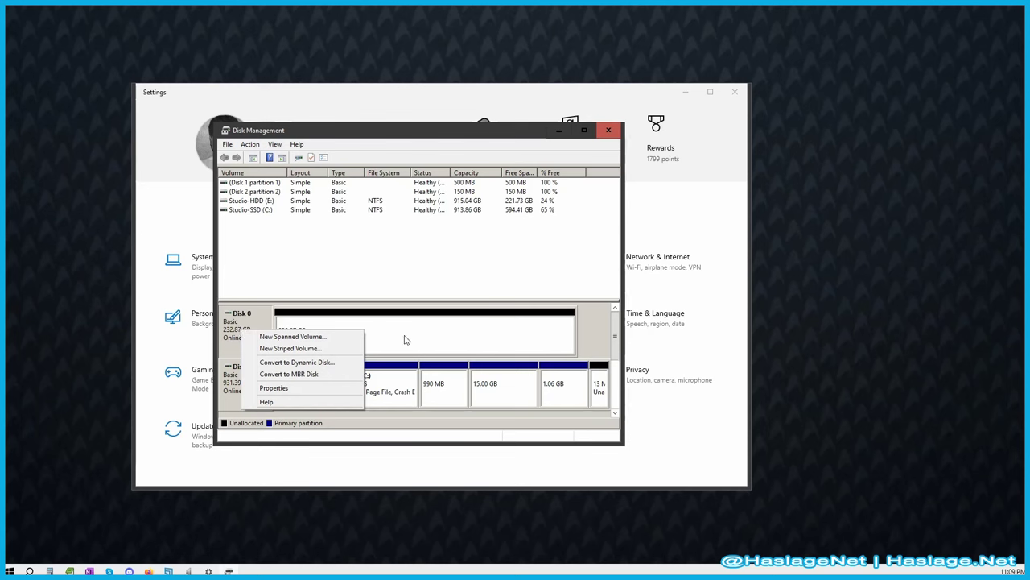
pyautogui.rightClick(406, 340)
pyautogui.click(421, 343)
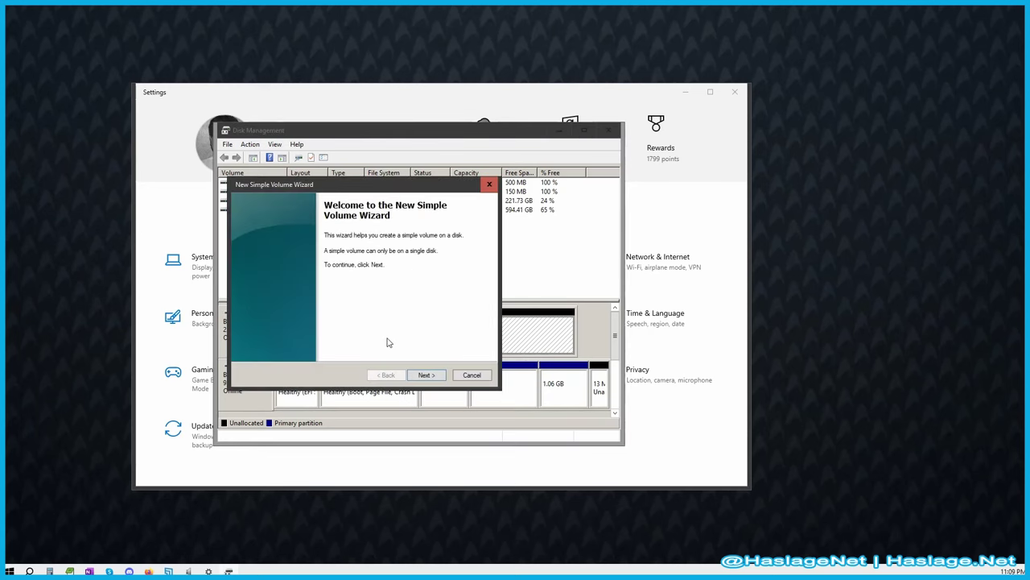
pyautogui.click(427, 376)
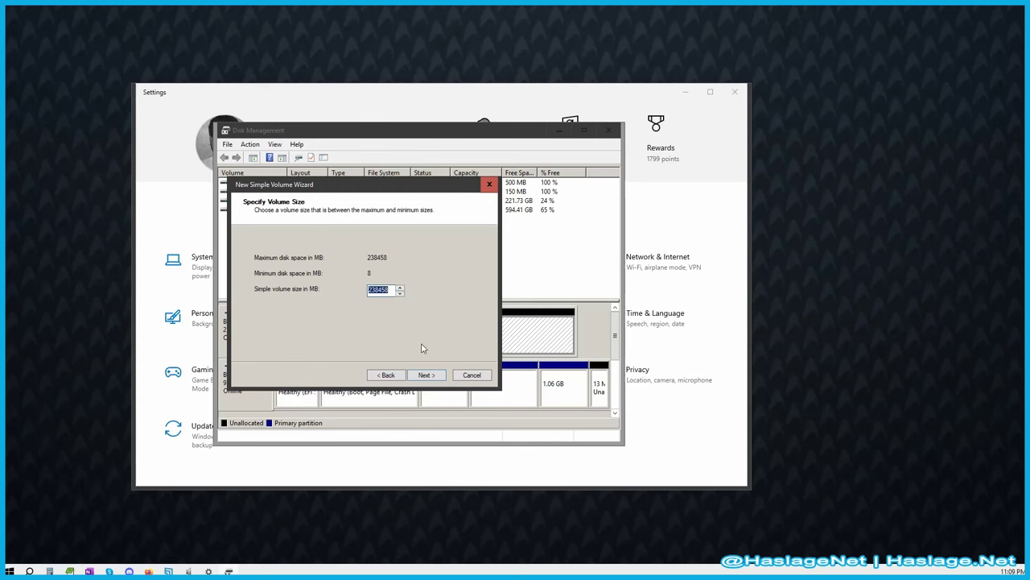
pyautogui.click(426, 375)
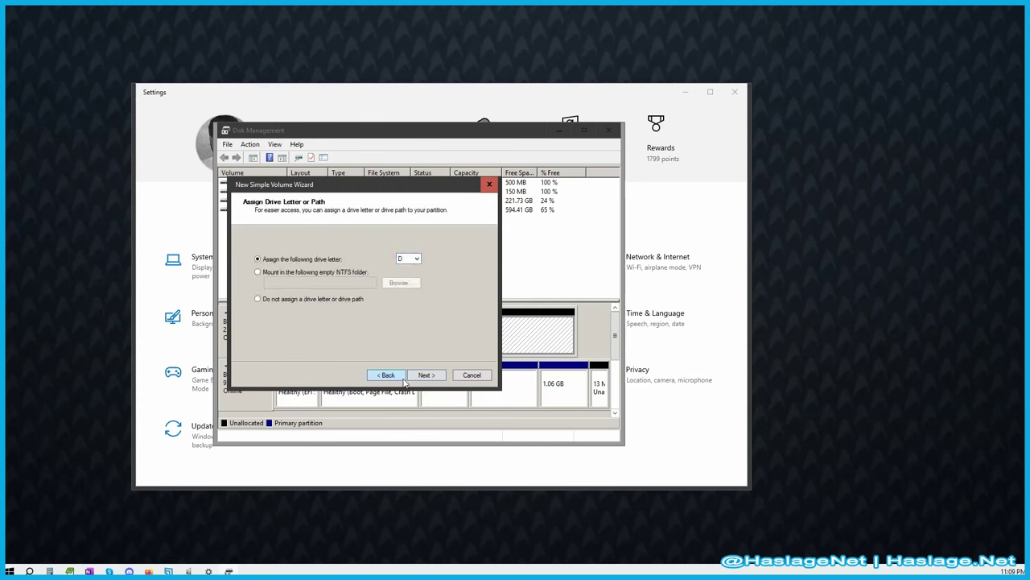
pyautogui.click(429, 376)
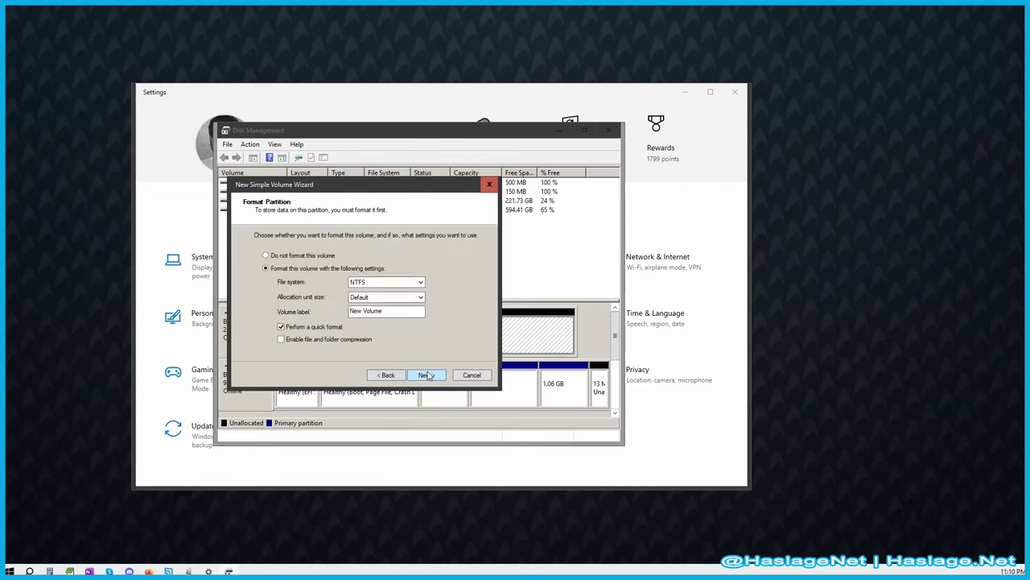
# Label the volume 'Scratch' with NTFS and Default allocation unit size, then reach the summary.
pyautogui.doubleClick(397, 311)
pyautogui.click(398, 310)
pyautogui.moveTo(397, 311); pyautogui.dragTo(304, 312)
pyautogui.write('Scratch')
pyautogui.click(420, 298)
pyautogui.click(420, 298)
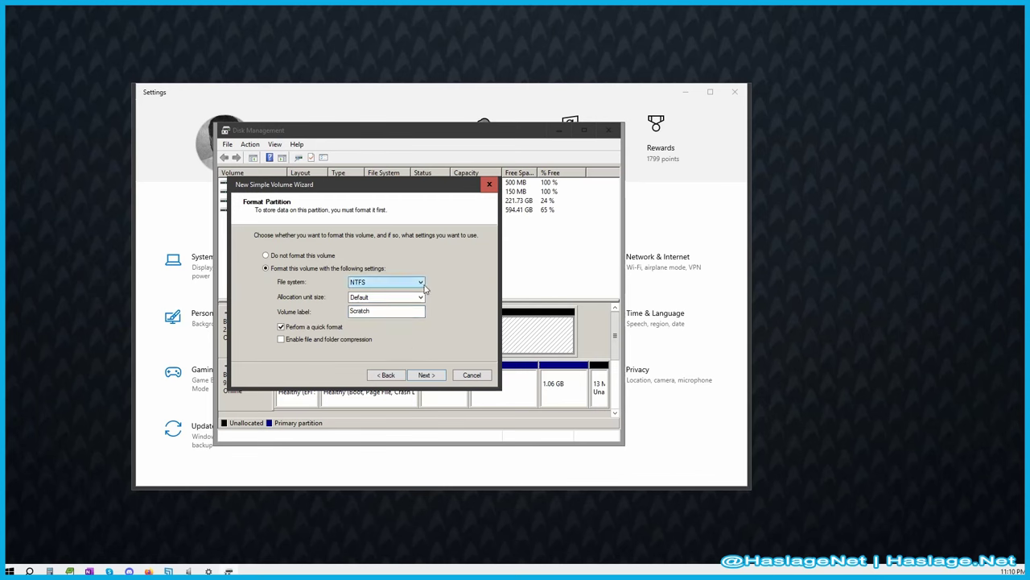
pyautogui.click(421, 282)
pyautogui.click(423, 282)
pyautogui.click(432, 375)
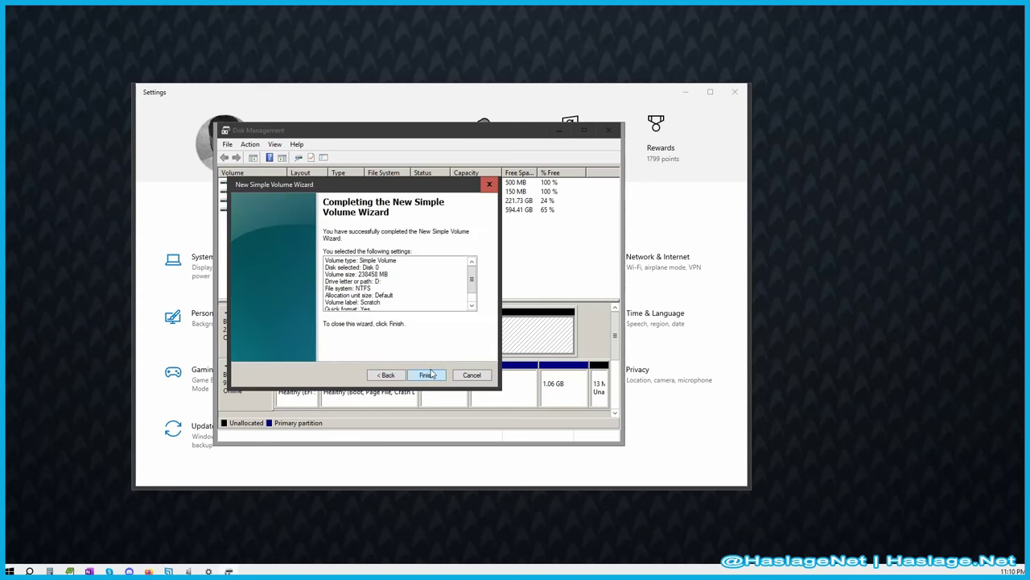
# Finish creating the Scratch volume, then open Scratch (D:) from This PC and confirm it is empty.
pyautogui.click(430, 376)
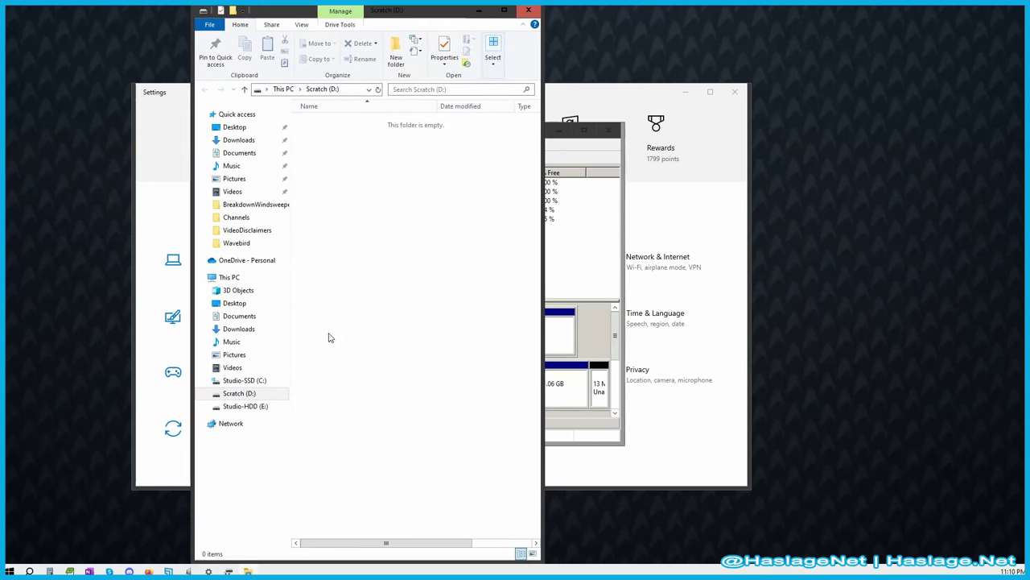
pyautogui.click(230, 282)
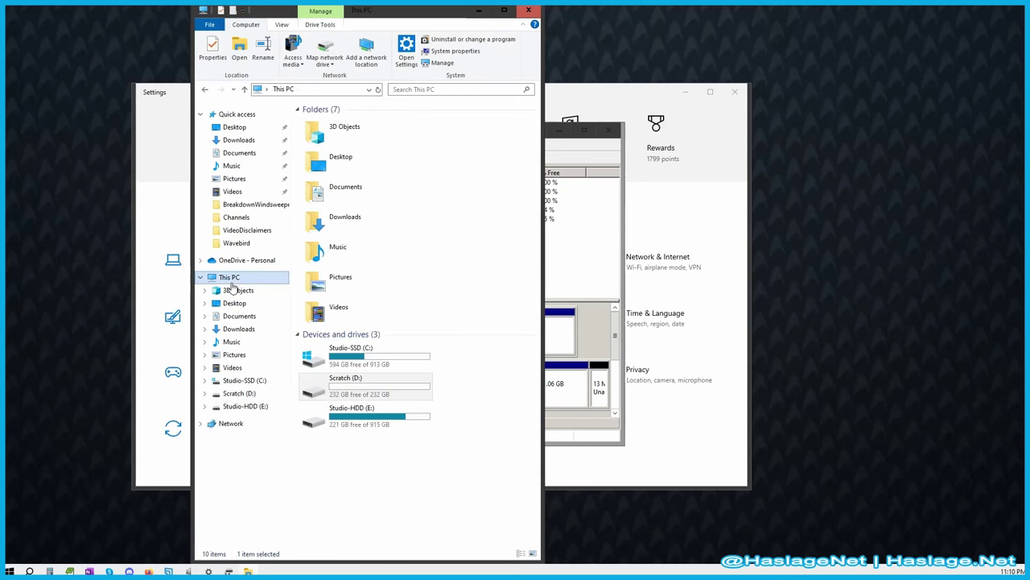
pyautogui.click(366, 390)
pyautogui.doubleClick(366, 390)
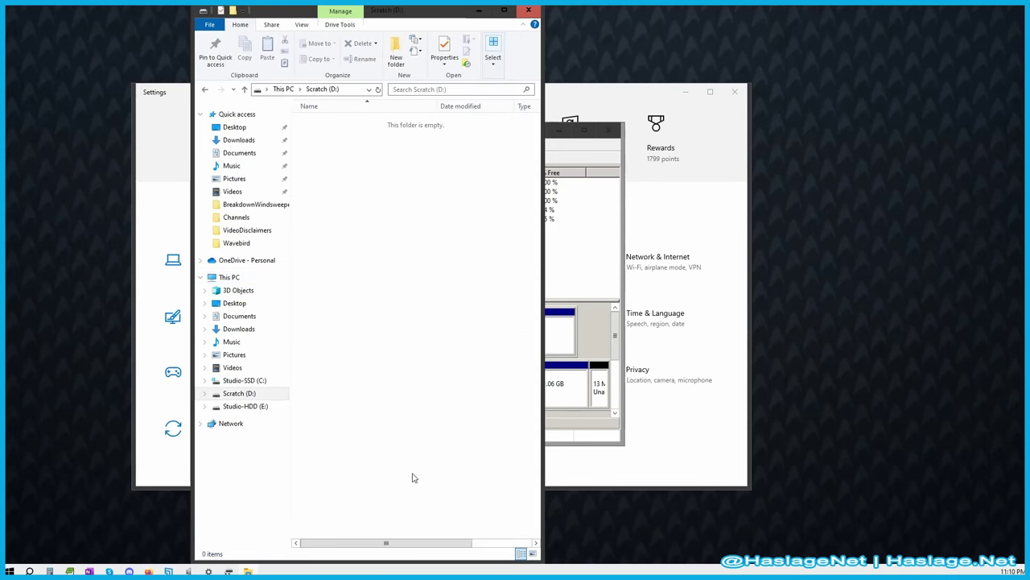
pyautogui.moveTo(431, 8); pyautogui.dragTo(121, 578)
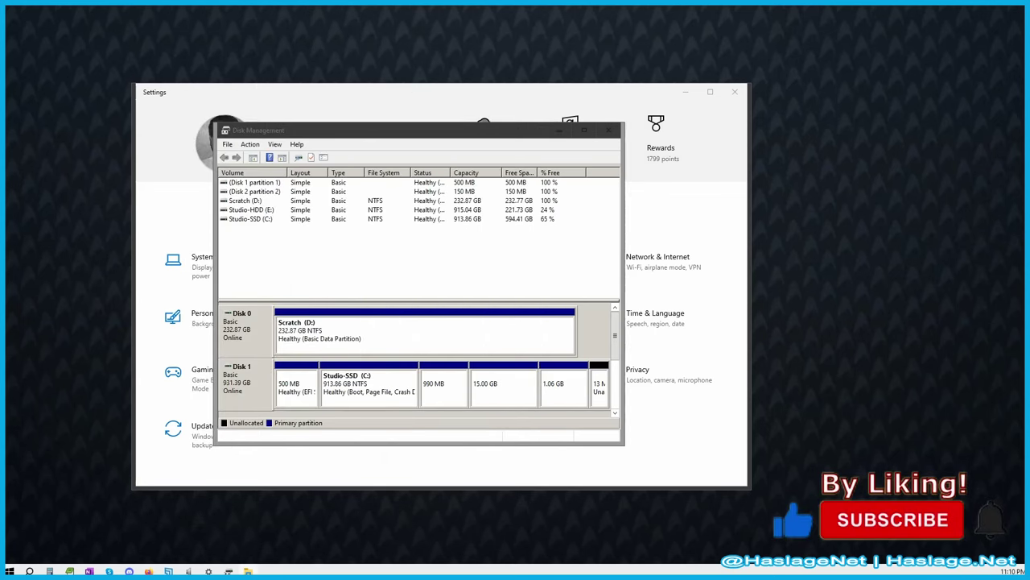